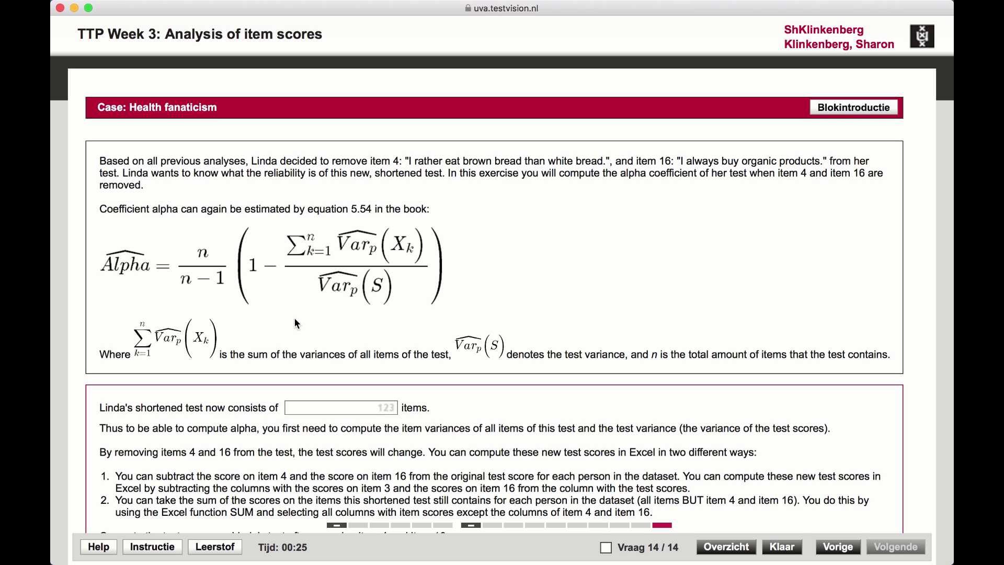
Switch from the TestVision alpha exercise to the Excel 'data for video' workbook.
key(super+Tab)
key(super+Tab)
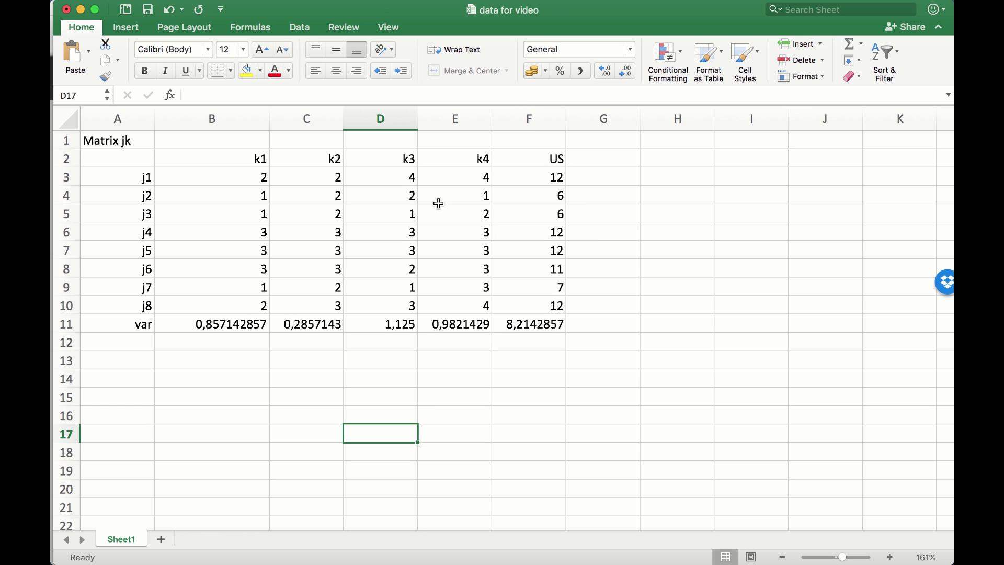
Head a new column G2 'us' for the k1+k2 score, leaving out k3 and k4.
click(539, 158)
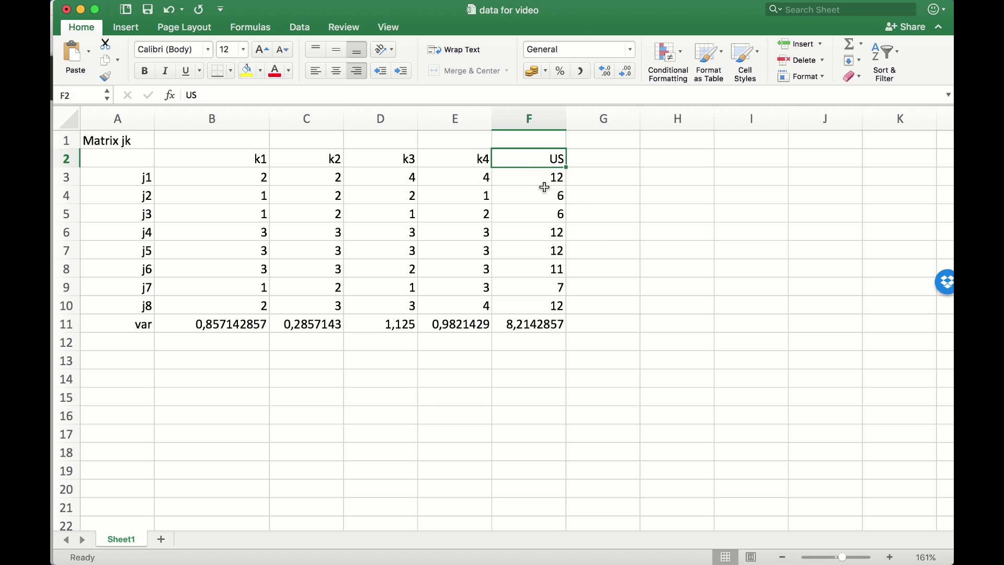
click(521, 178)
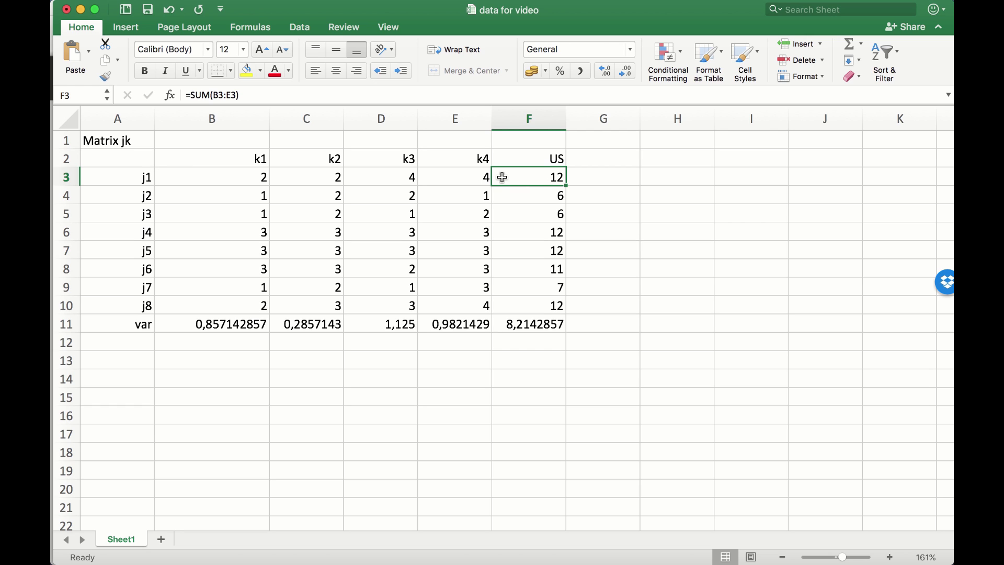
click(593, 158)
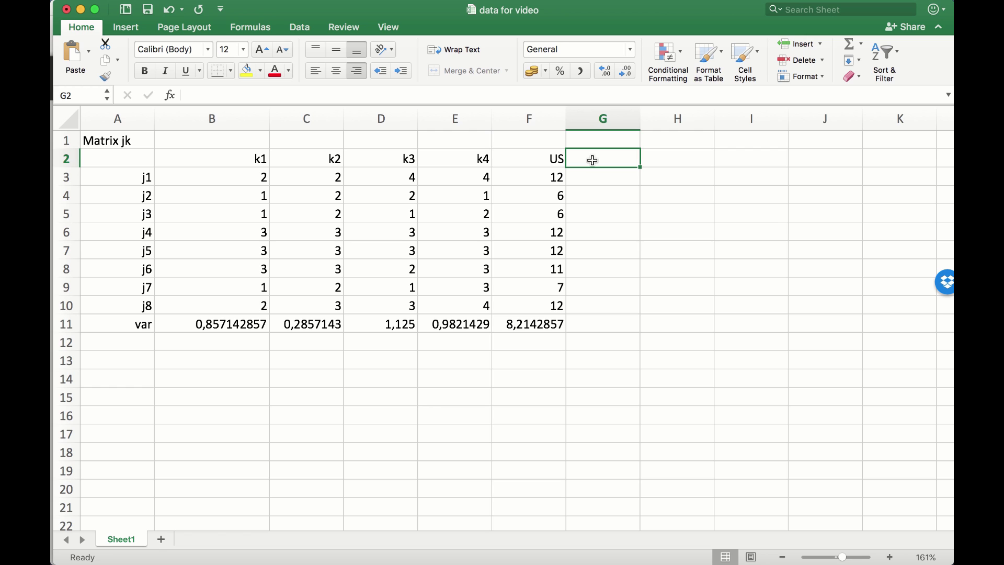
text(us)
key(Return)
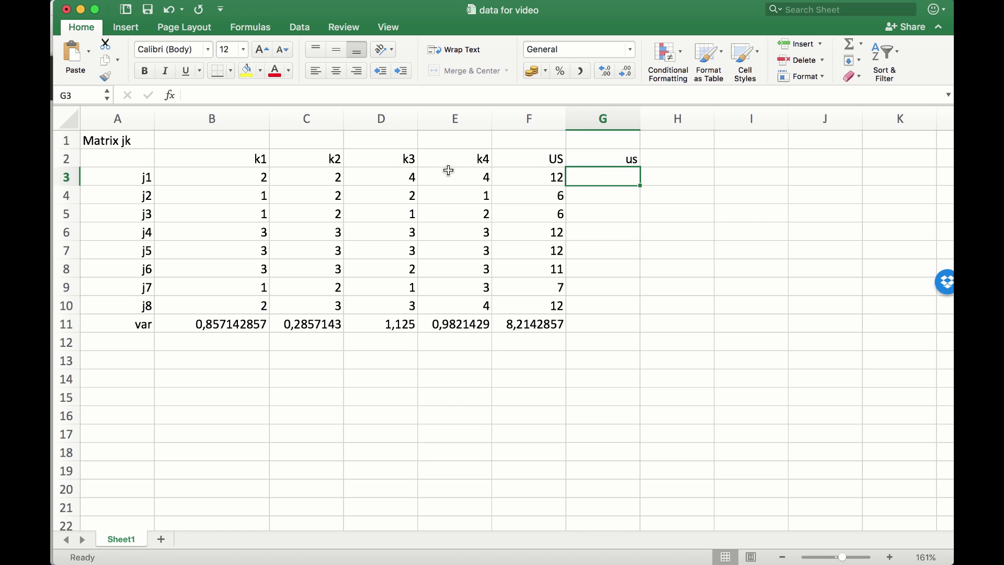
click(387, 161)
drag(387, 160, 477, 163)
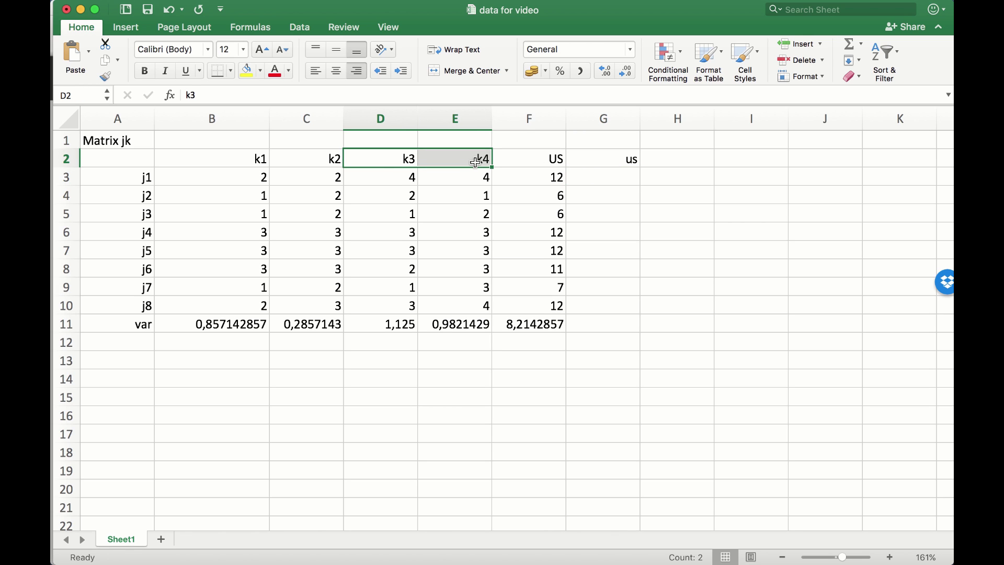
Enter =SUM(B3:C3) in G3 and fill it down to G10, giving 4, 3, 3, 6, 6, 6, 3, 5.
click(612, 173)
text(=SUM(B3:C3))
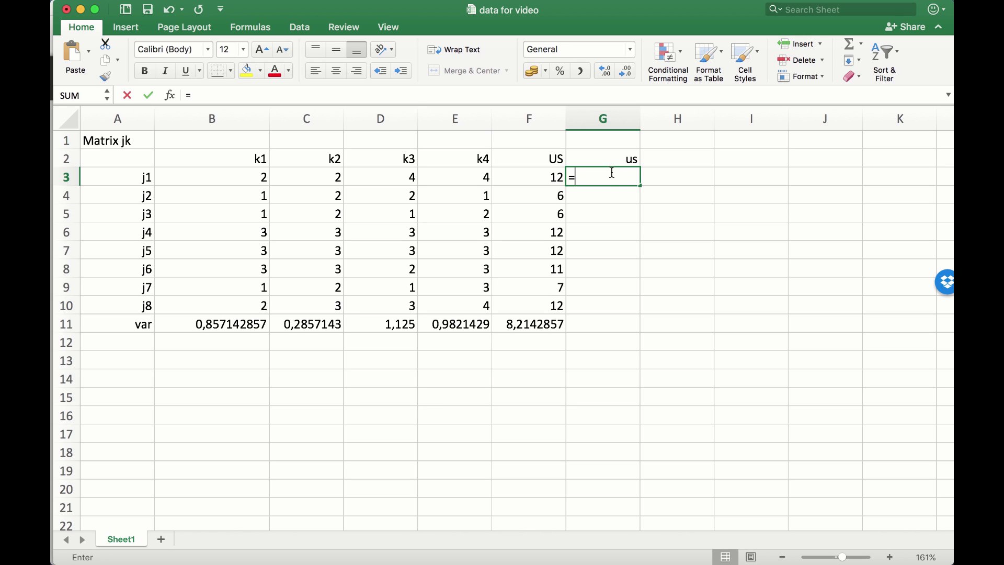
key(Return)
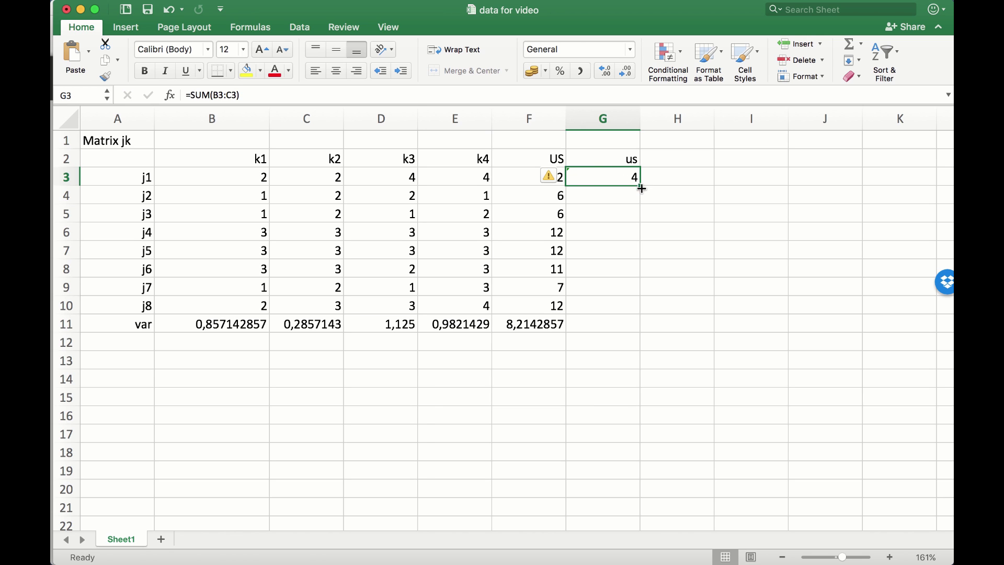
drag(641, 186, 627, 313)
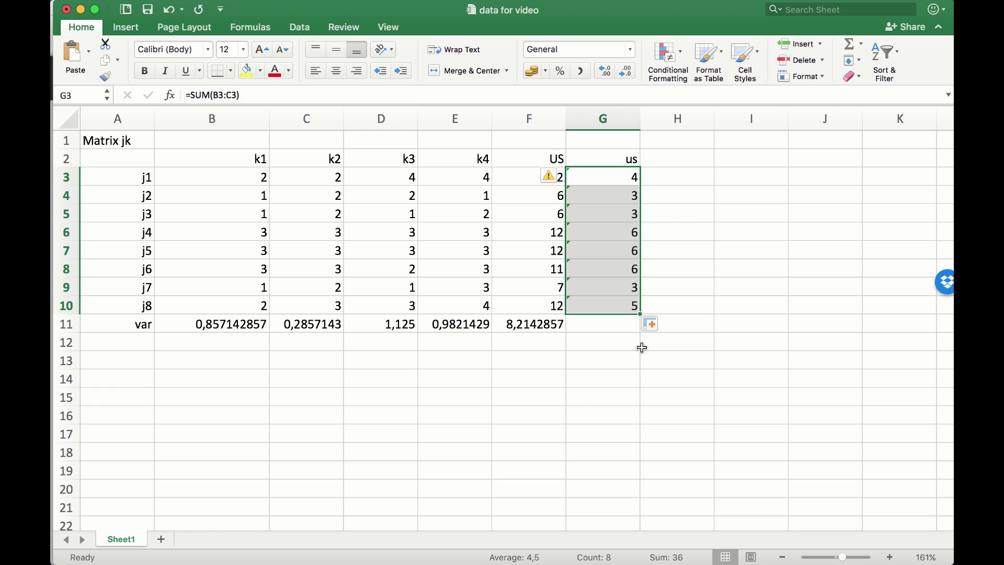
key(super+Tab)
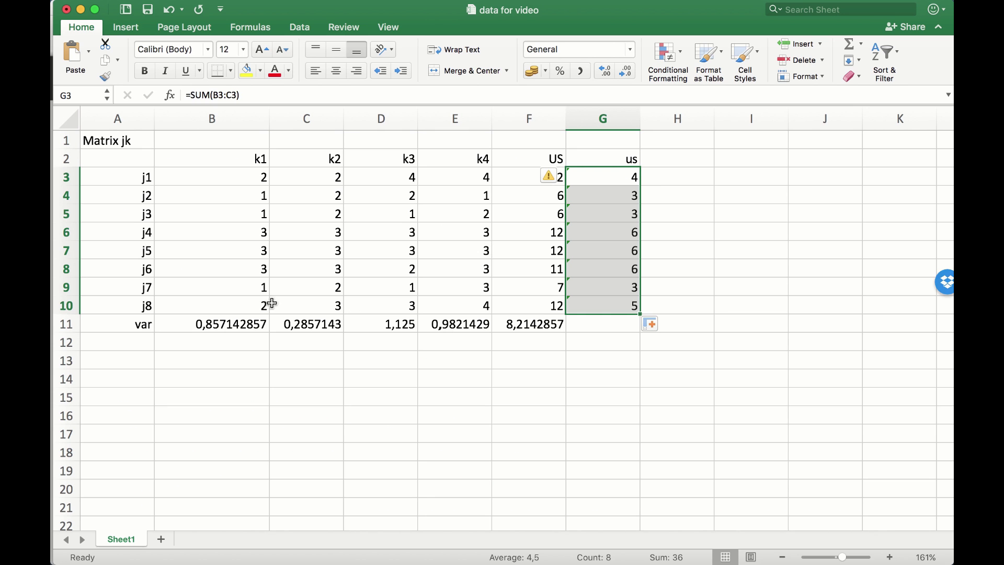
Copy F11's VAR.S formula into G11 as =VAR.S(G3:G10), giving a us-score variance of 2.
click(242, 327)
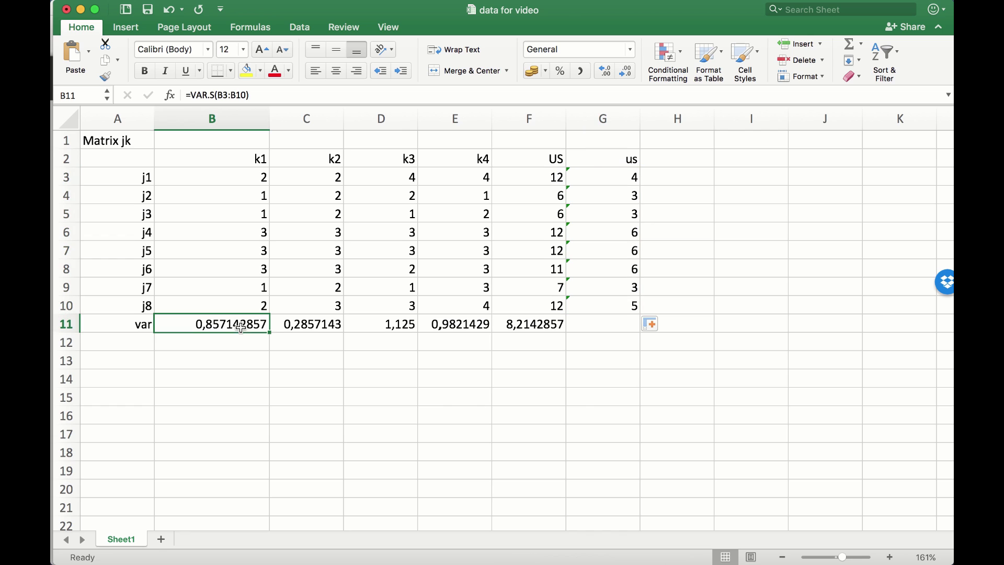
click(289, 326)
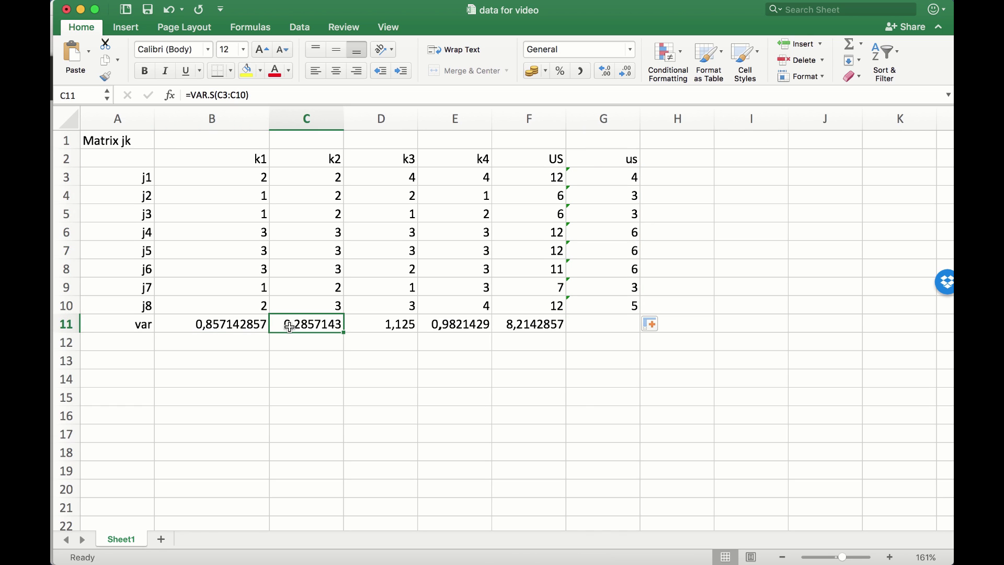
click(603, 325)
click(622, 172)
click(610, 309)
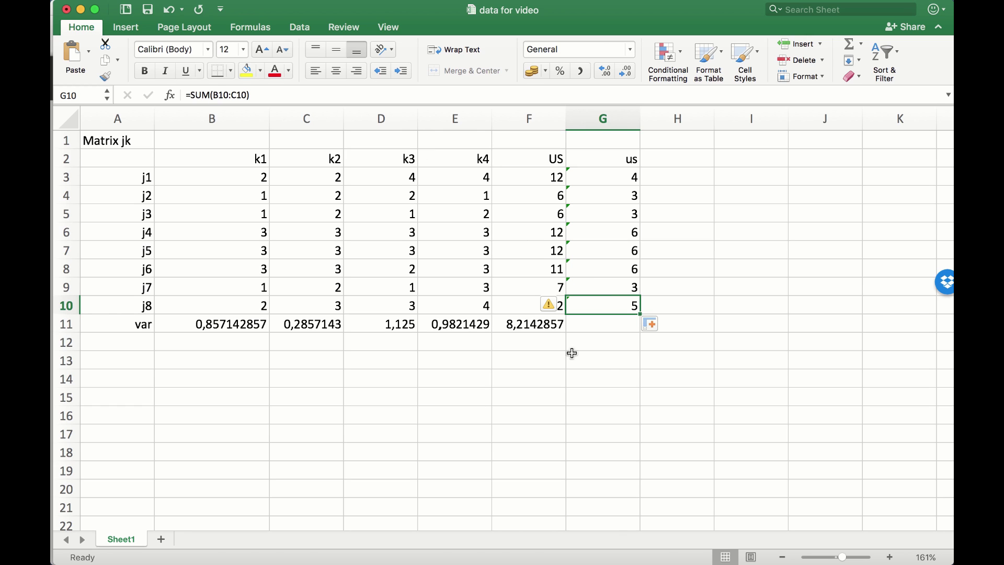
click(614, 331)
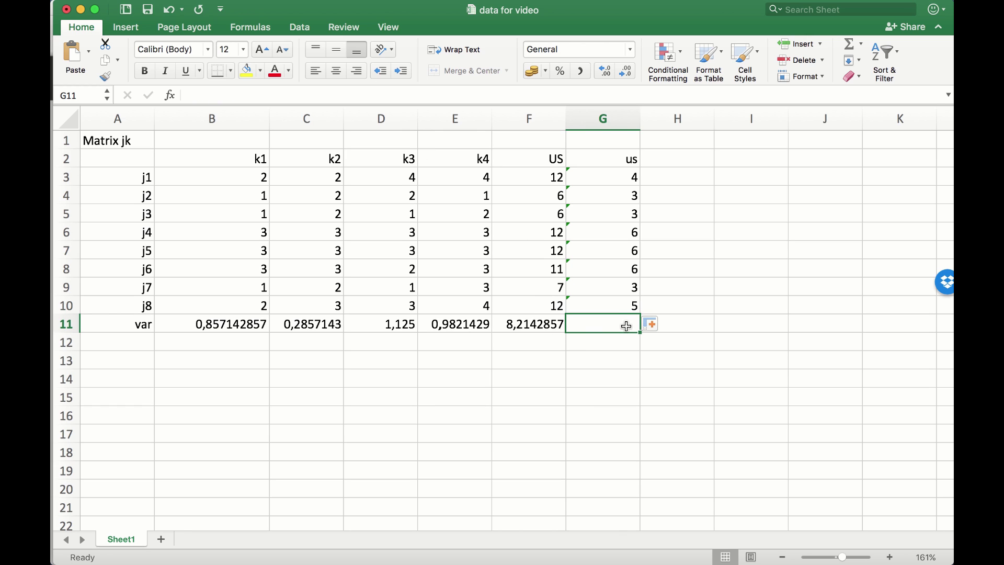
click(539, 328)
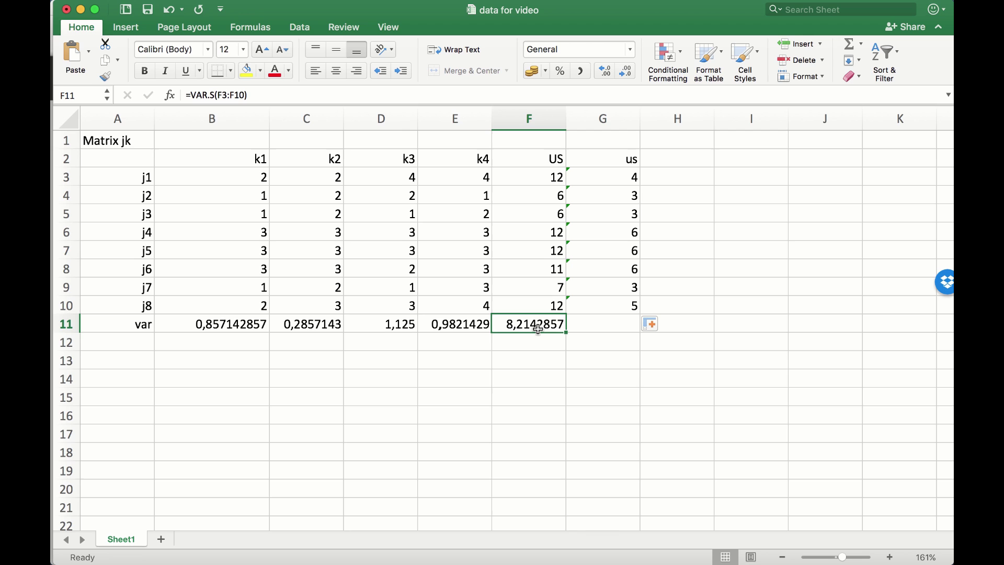
drag(566, 332, 643, 333)
click(613, 325)
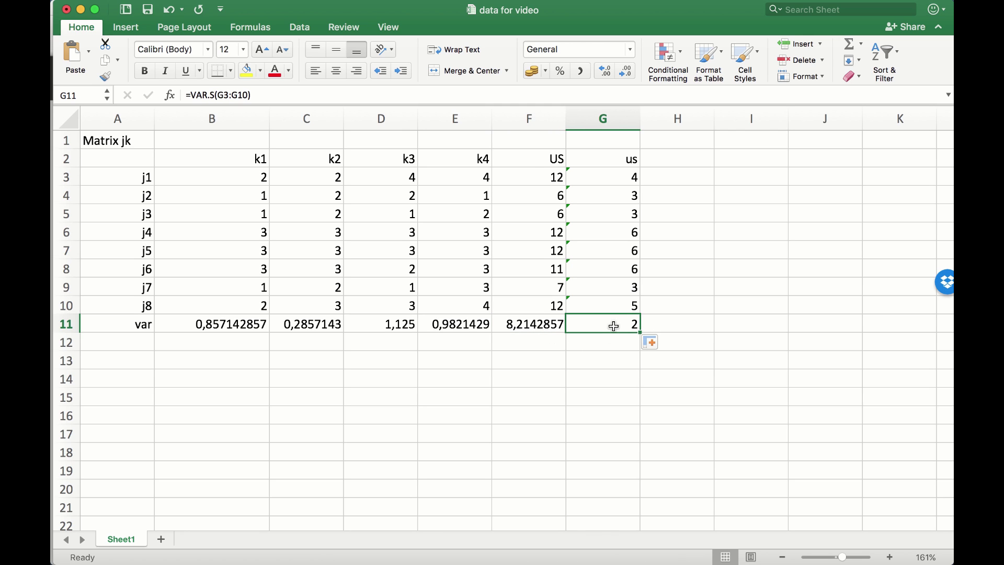
click(134, 361)
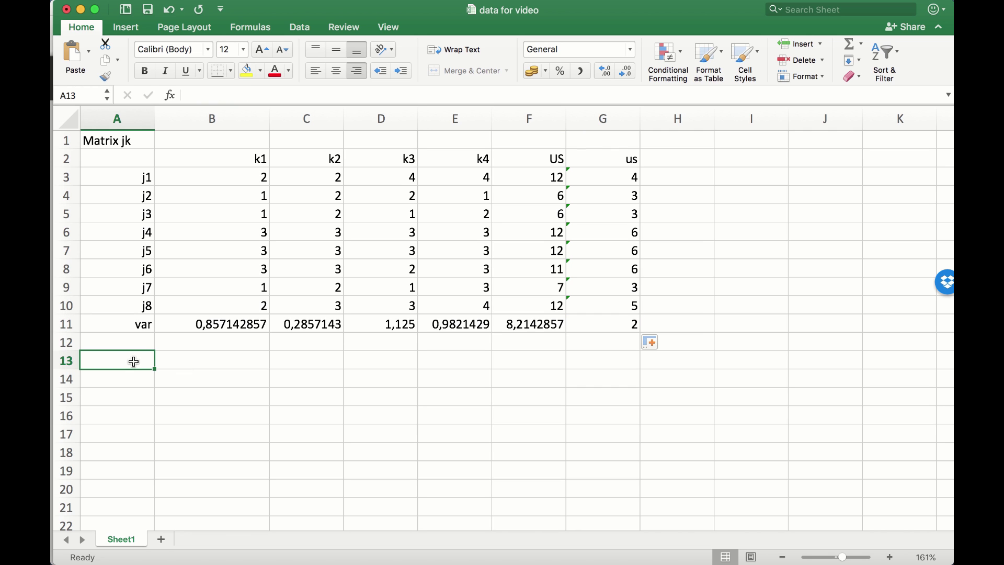
Label A13 'sun' and enter =sum(B11:C11) in B13, giving 1,142857143.
key(super+Tab)
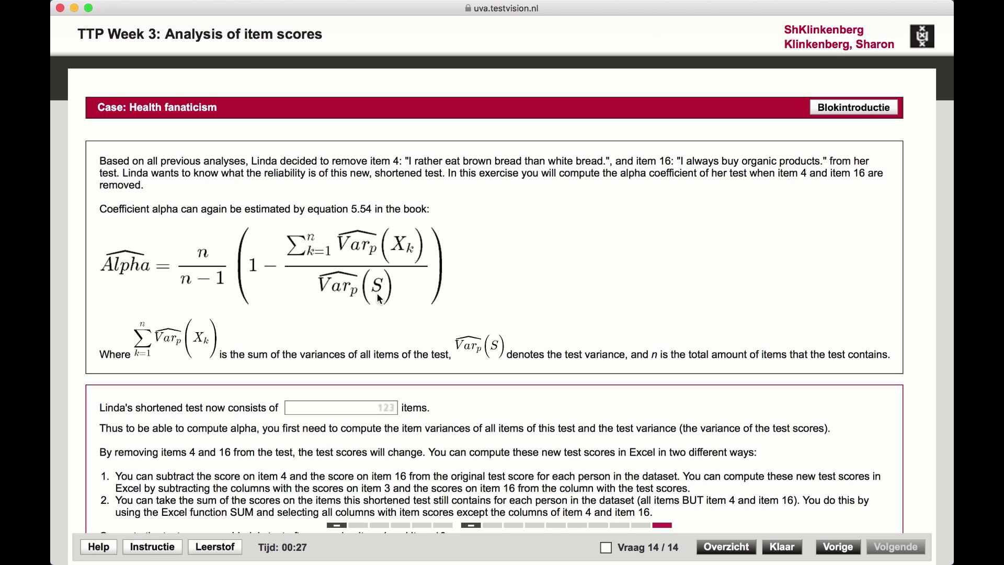
key(super+Tab)
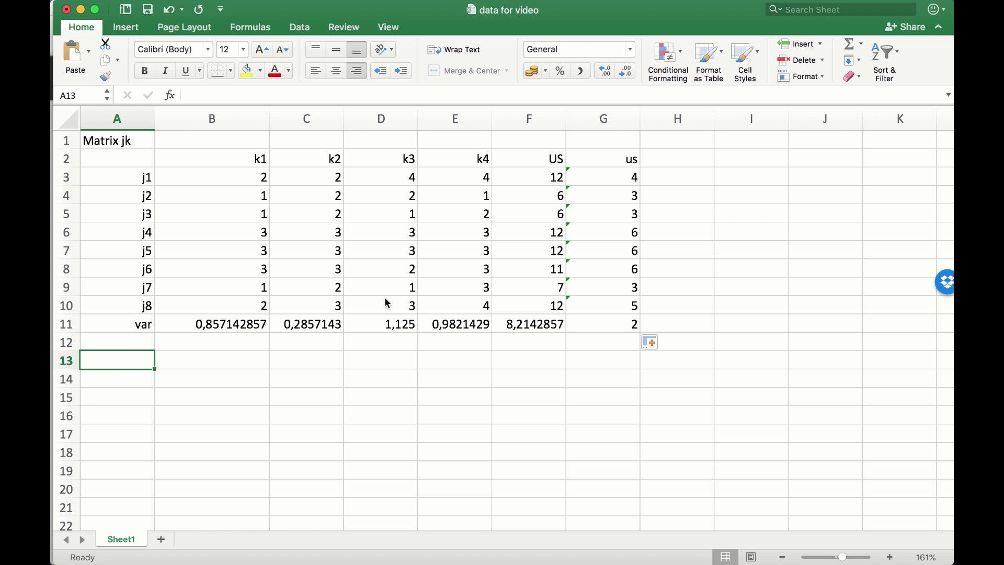
text(sun)
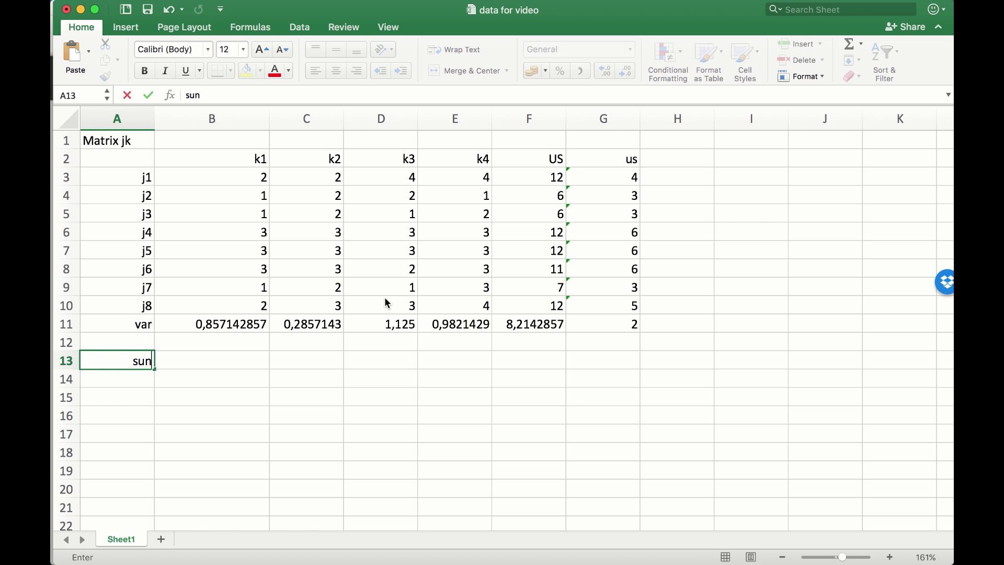
key(Tab)
text(=)
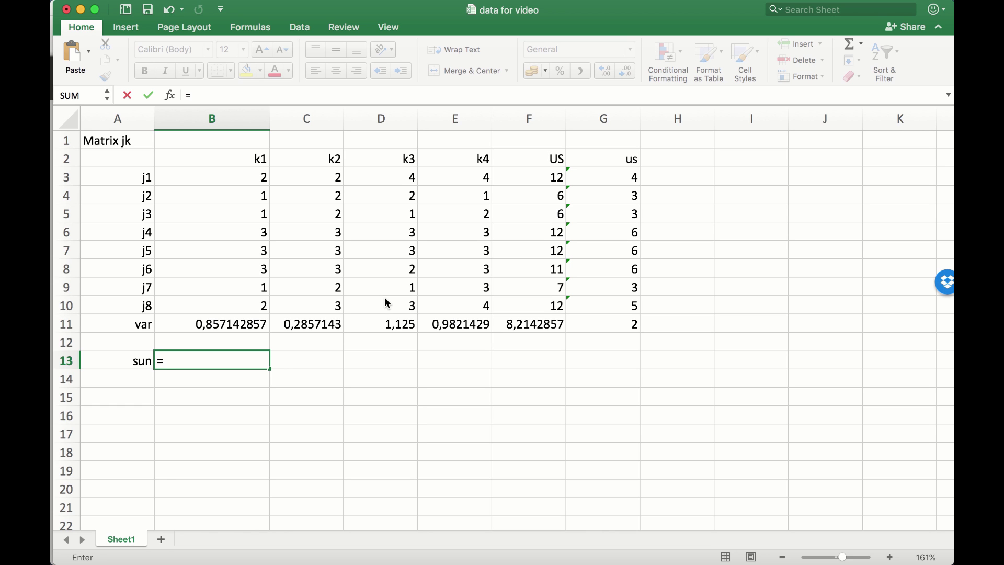
text(sum)
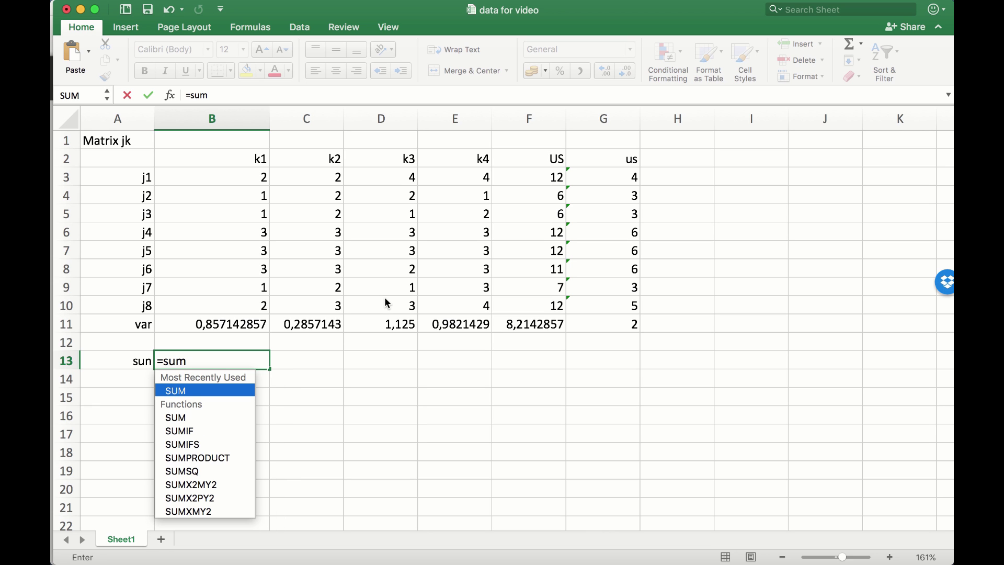
text((B11:C11))
key(Return)
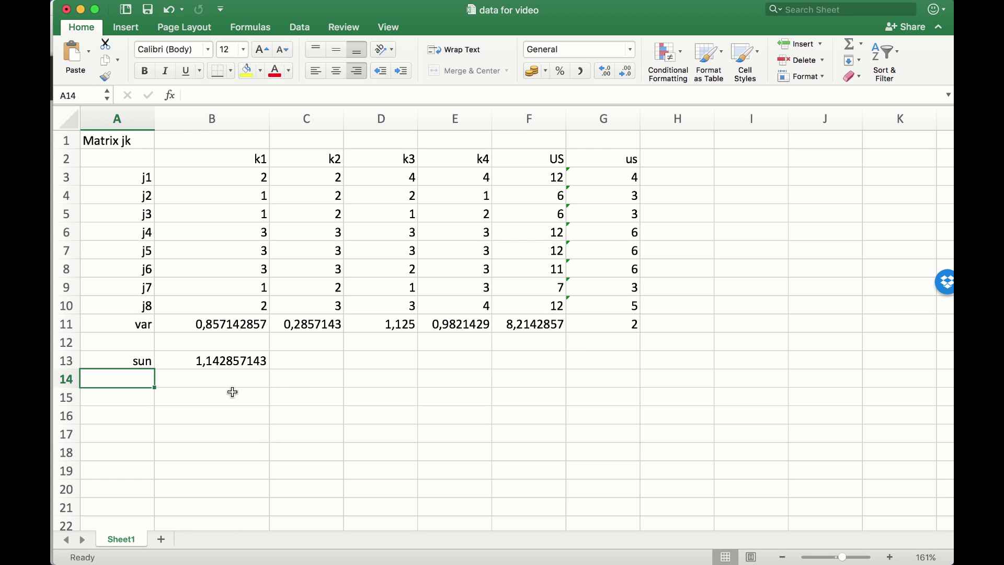
key(super+Tab)
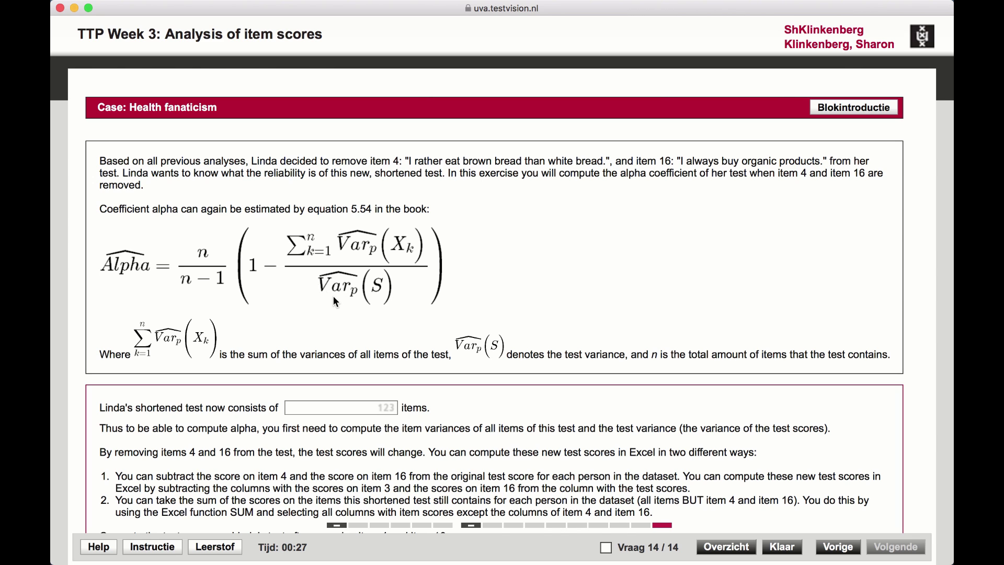
Enter =B13/G11 in B14 to get the variance proportion 0,571428571.
key(super+Tab)
click(222, 366)
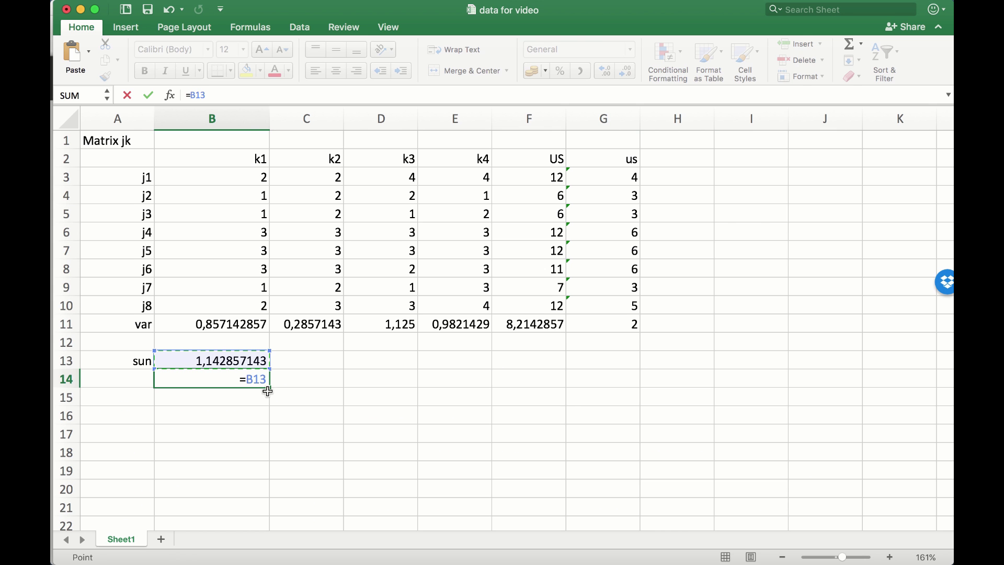
text(/)
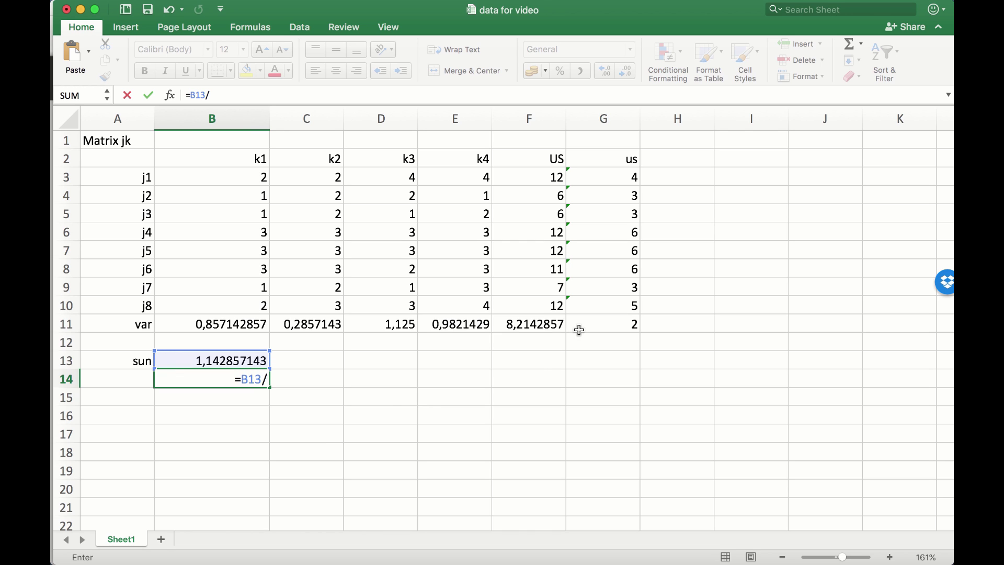
click(594, 325)
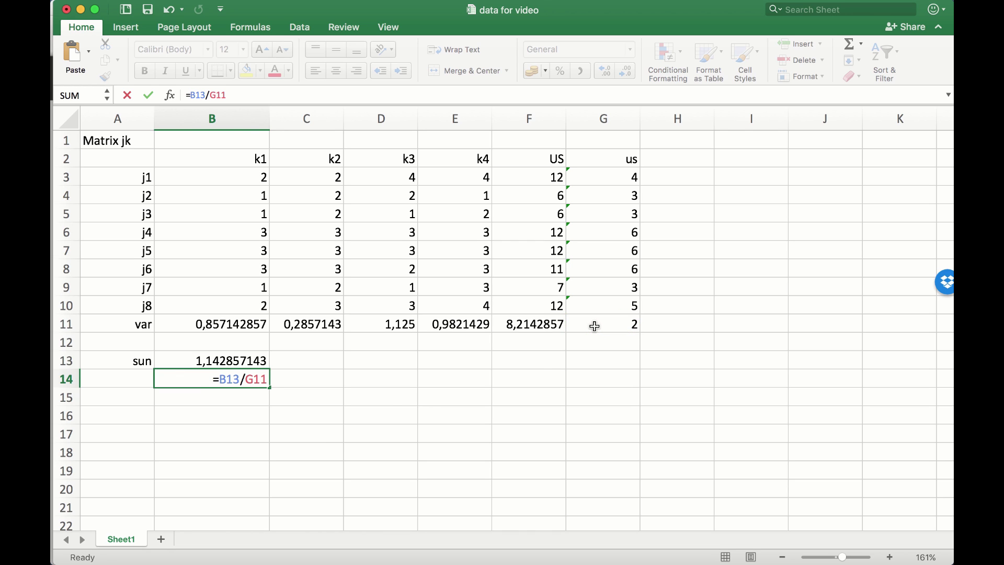
key(Return)
key(super+Tab)
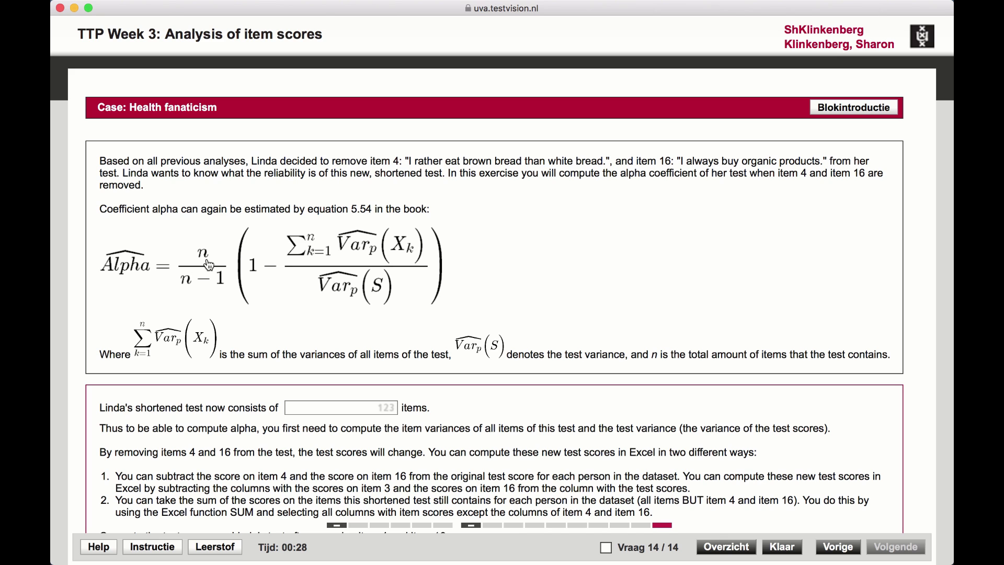
Start the alpha formula in B15 with the factor =(2/(2-1))*, checking the exercise equation.
key(super+Tab)
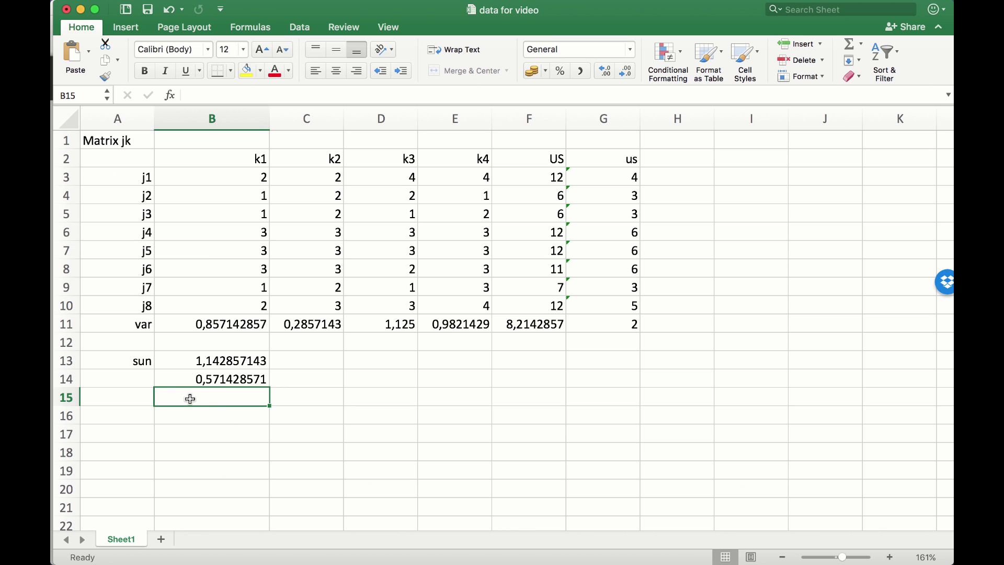
text(=()
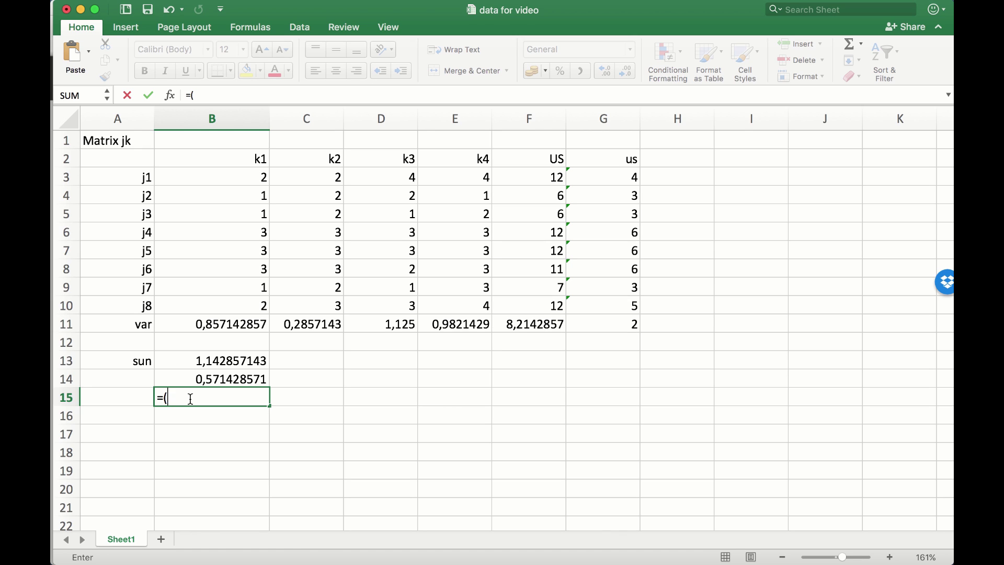
text(2/)
key(super+Tab)
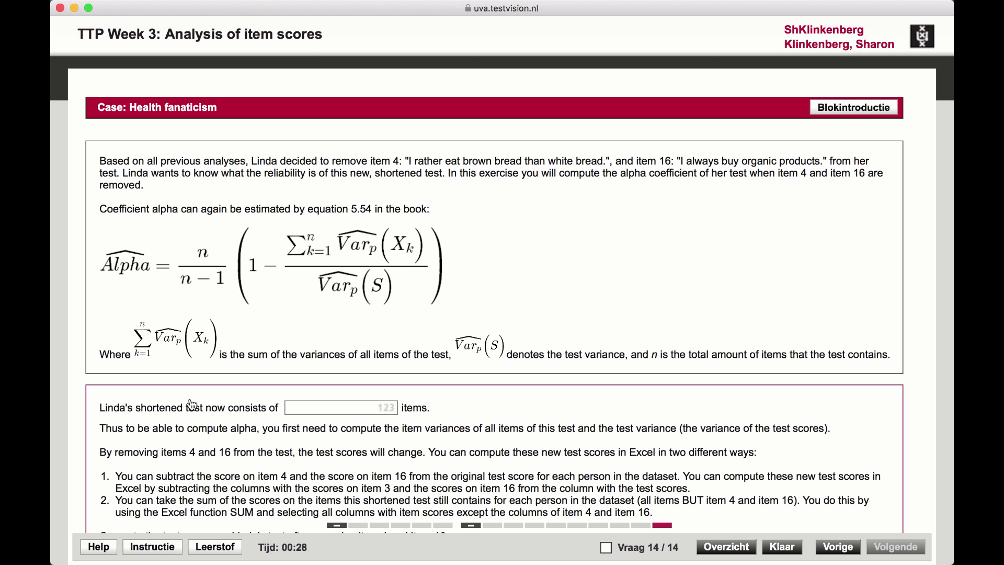
key(super+Tab)
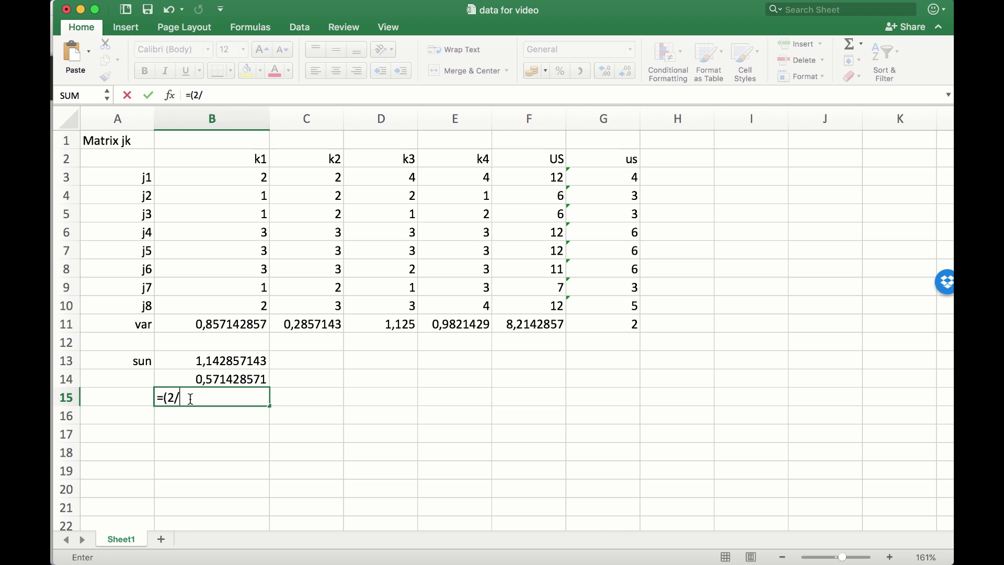
text((2-1)))
text(*)
Finish B15 as =(2/(2-1))*(1-B14), giving alpha 0,857142857, and select B3:C10.
key(super+Tab)
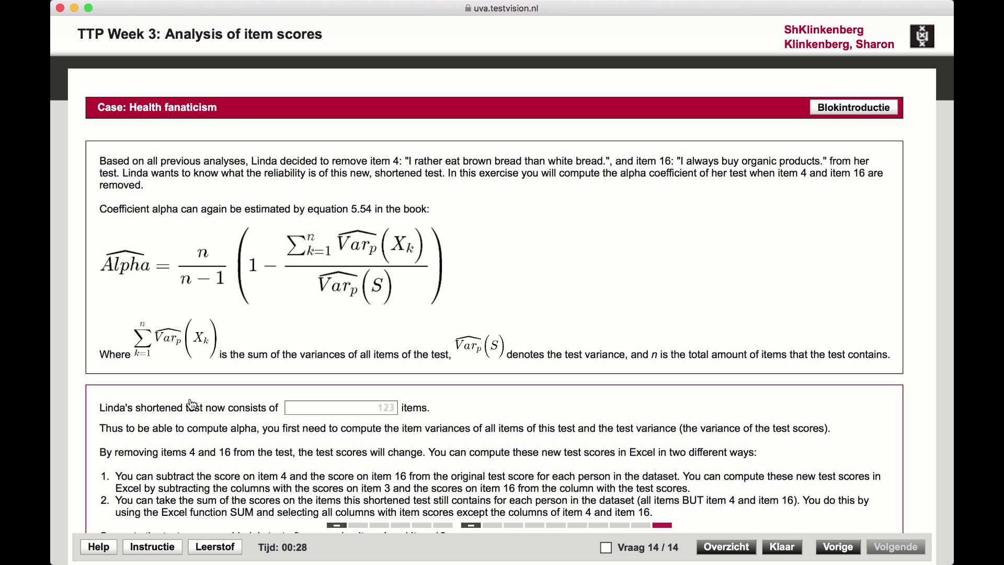
key(super+Tab)
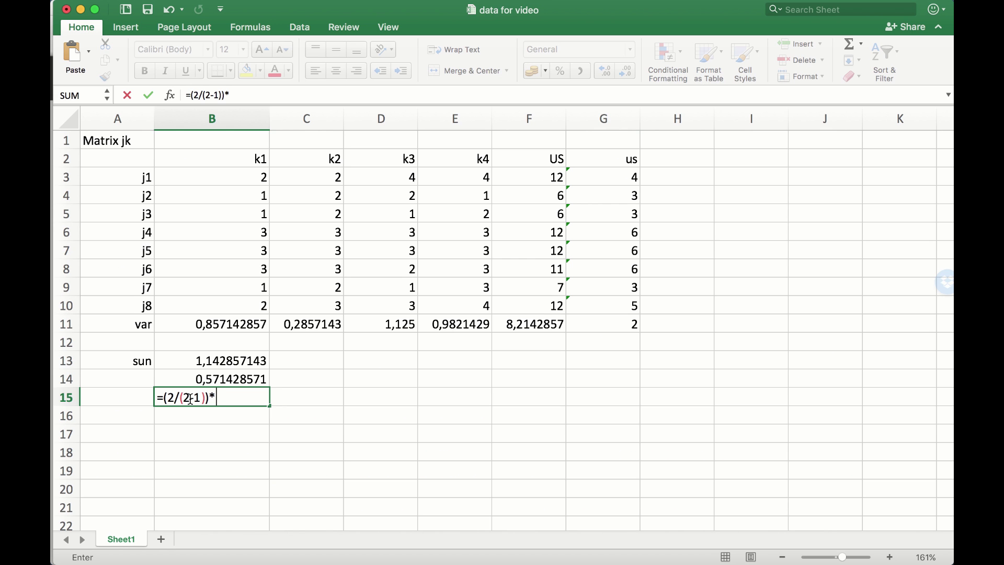
text(()
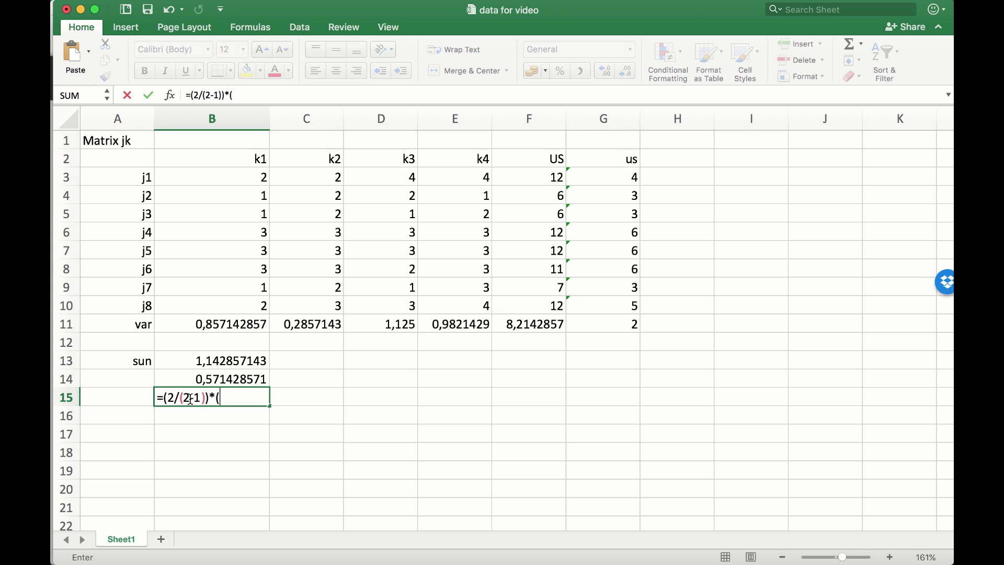
text(1-)
click(221, 381)
text())
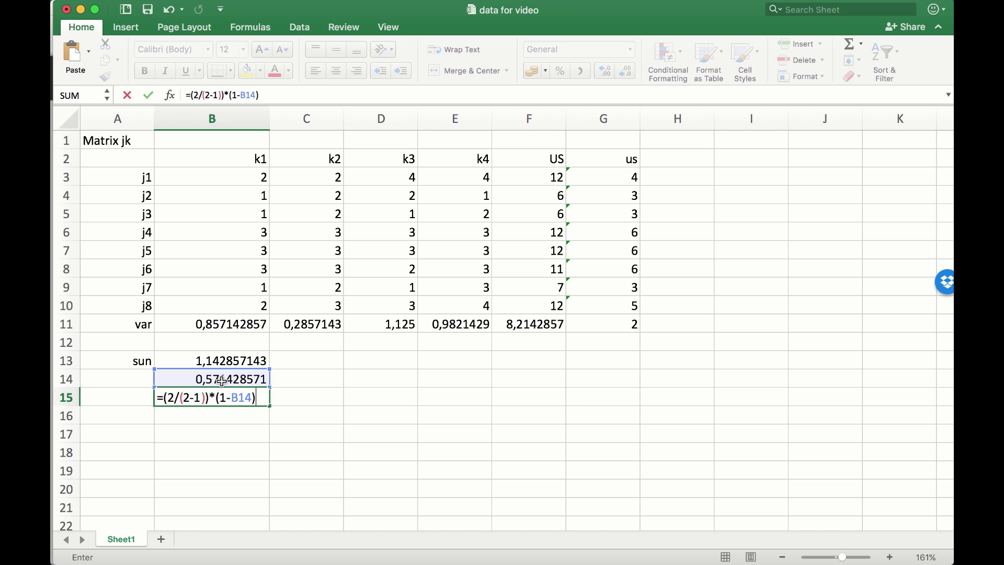
key(Return)
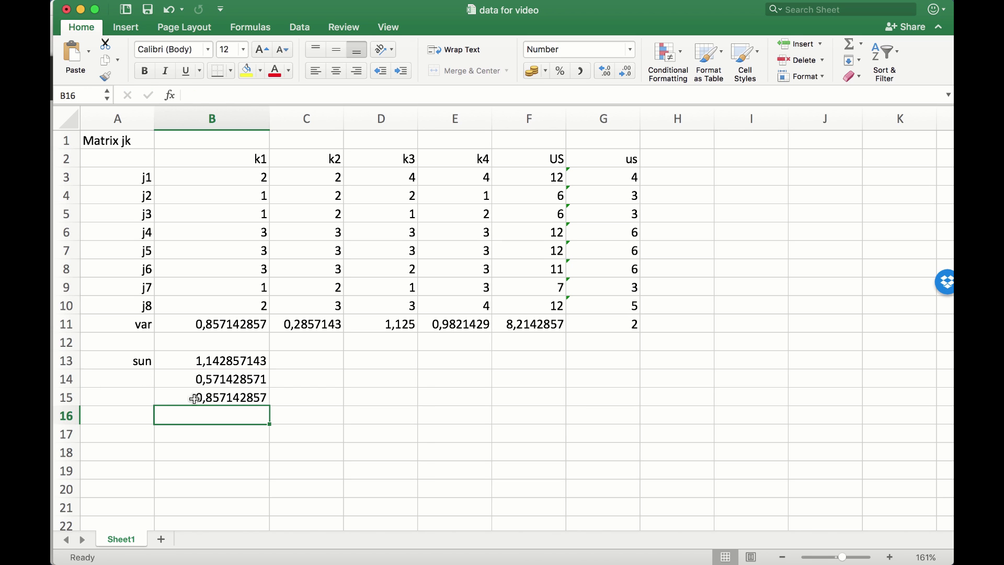
drag(246, 177, 324, 310)
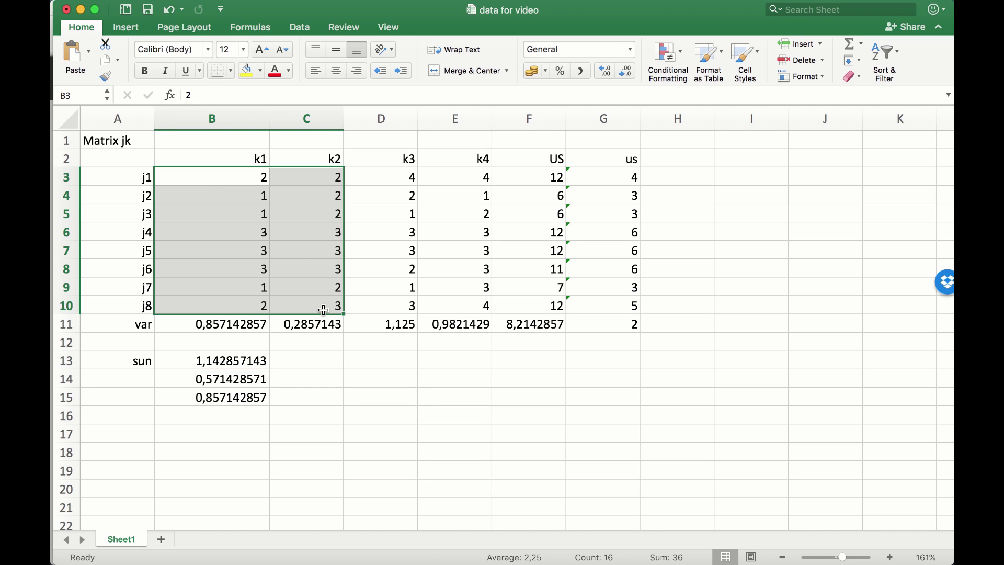